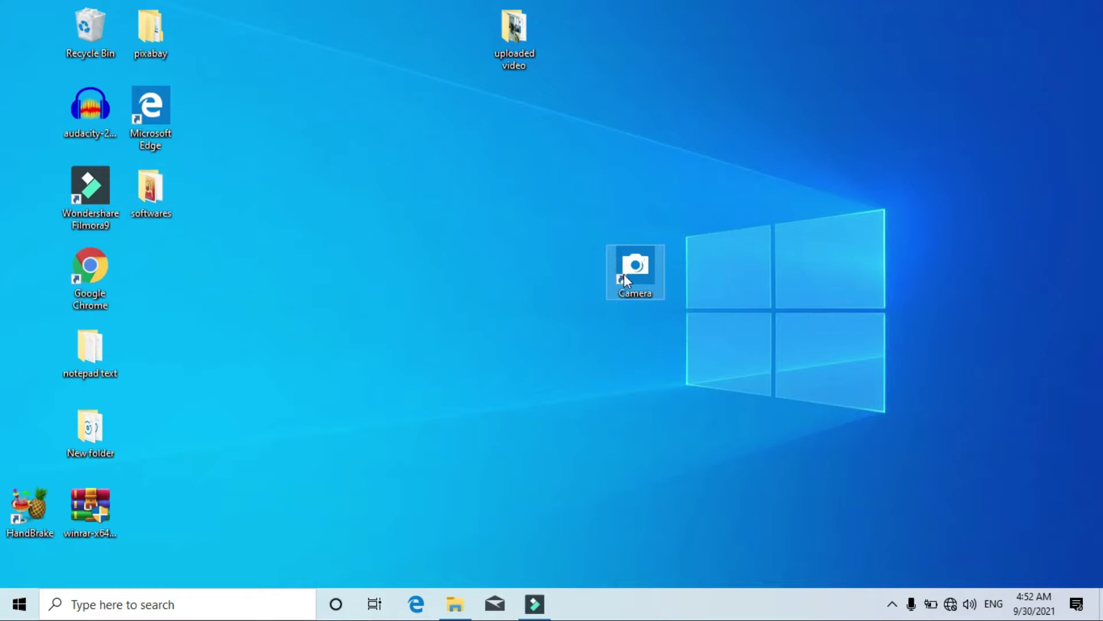
Step: Launch the Camera app from its desktop shortcut several times to check whether the webcam works
double_click(639, 259)
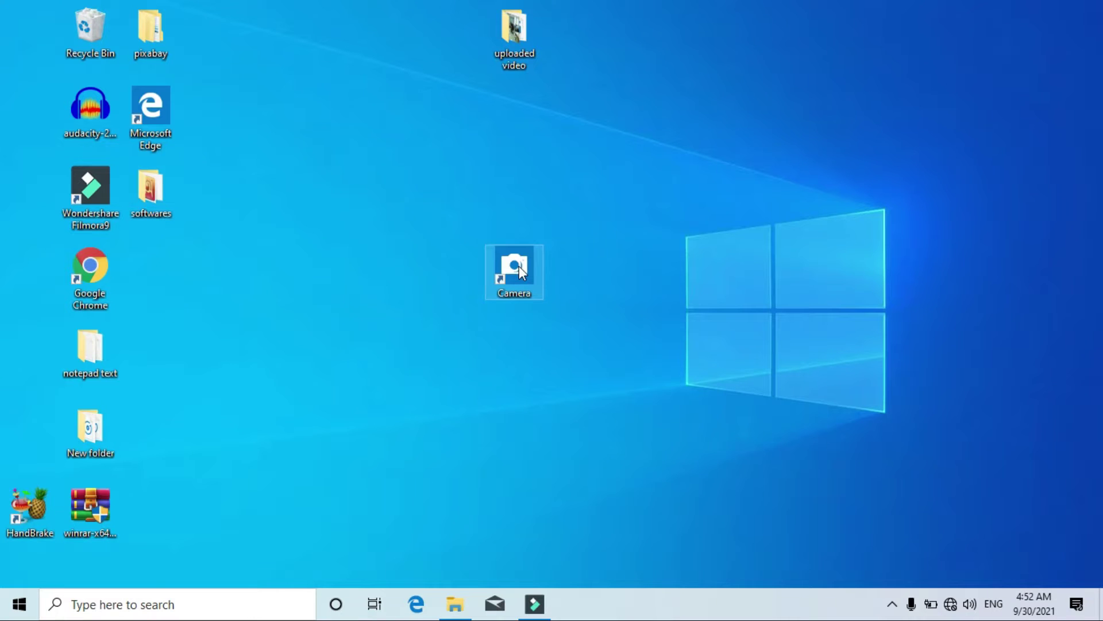
left_click_drag(514, 269, 629, 261)
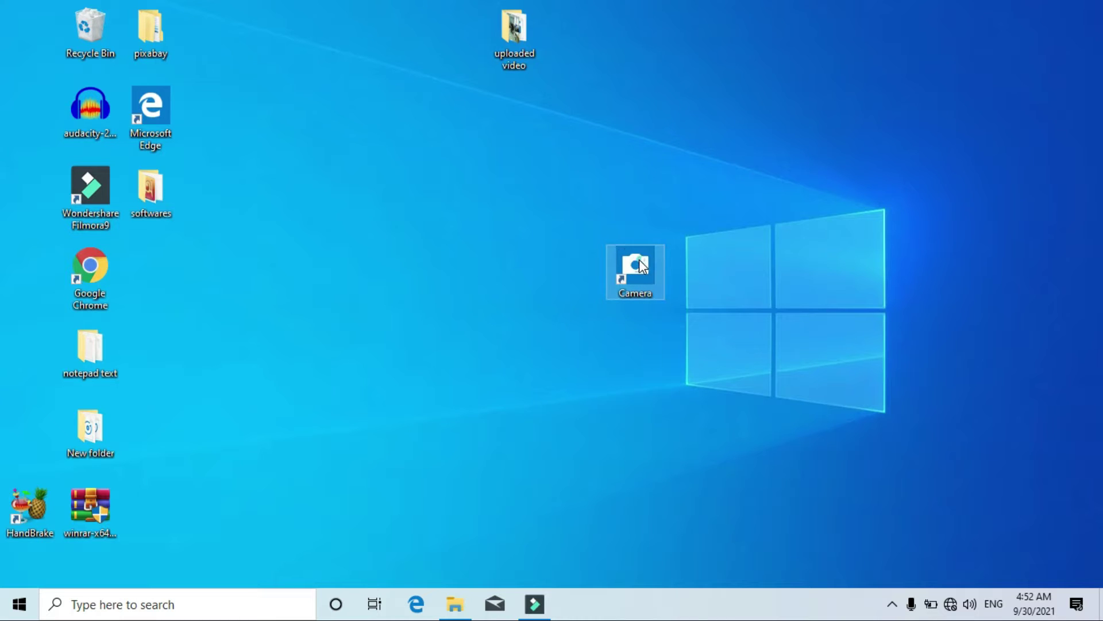
double_click(640, 259)
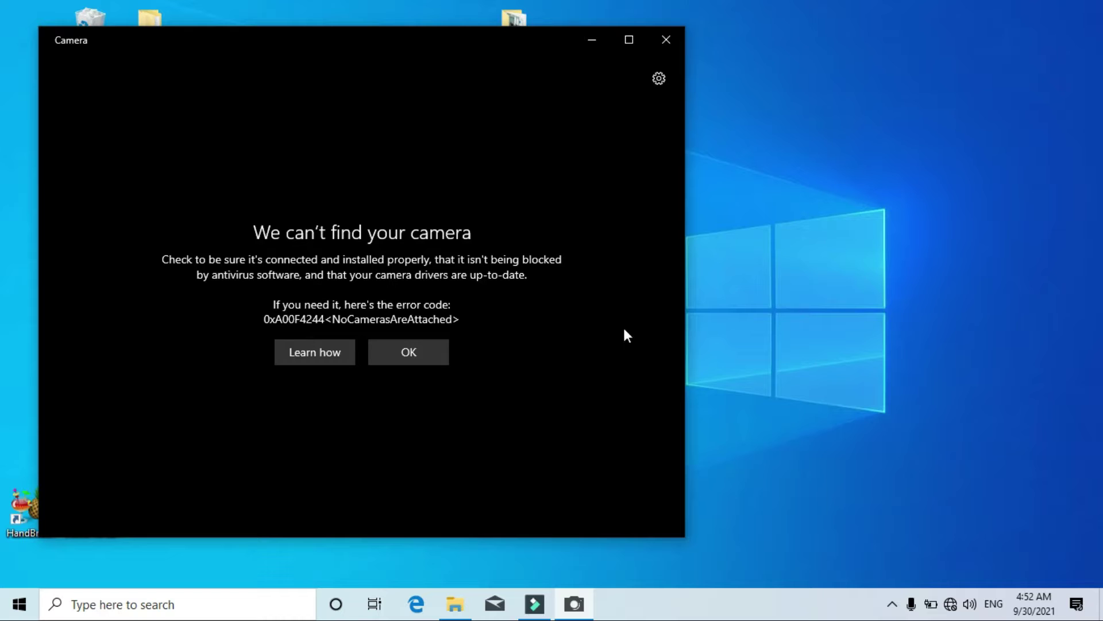
left_click(660, 46)
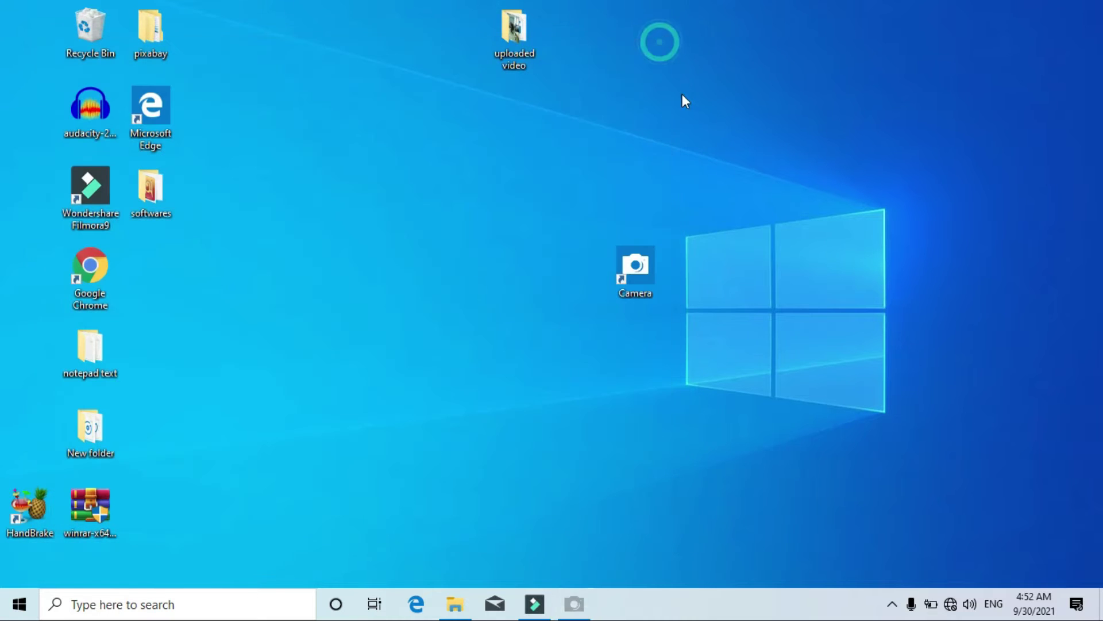
double_click(637, 260)
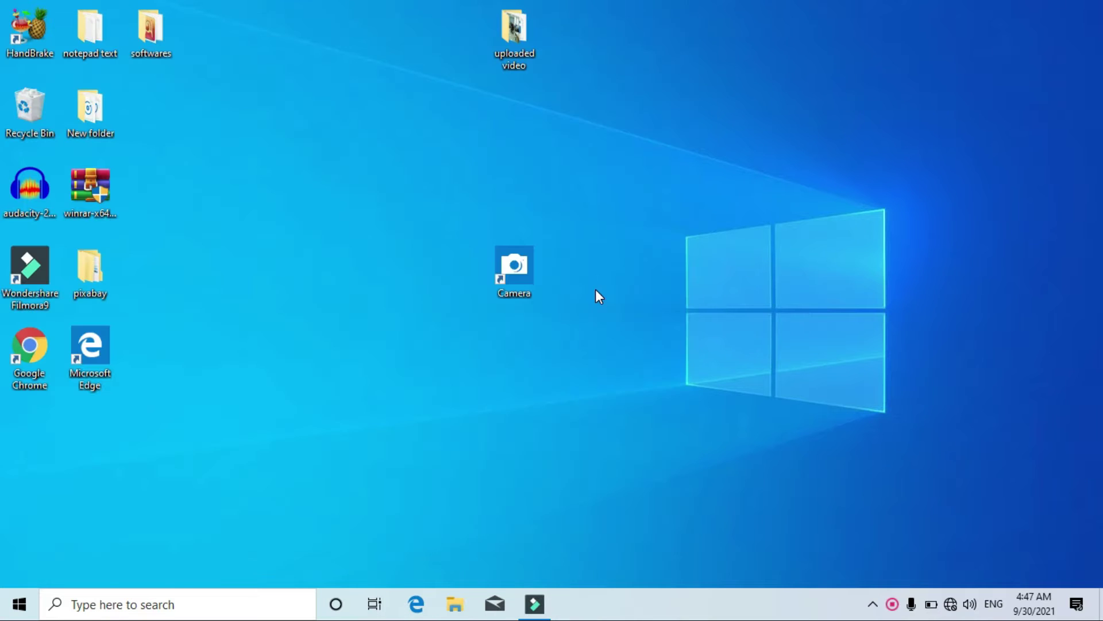
Step: Find the camera privacy settings with a 'camer' search and make sure device camera access is on
right_click(18, 597)
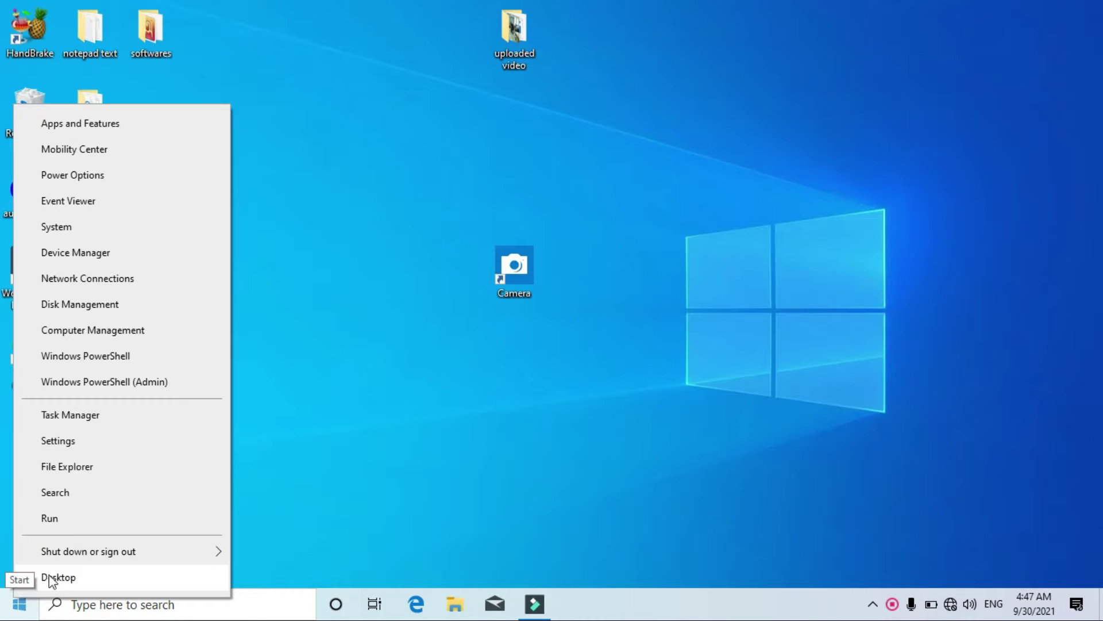
left_click(81, 447)
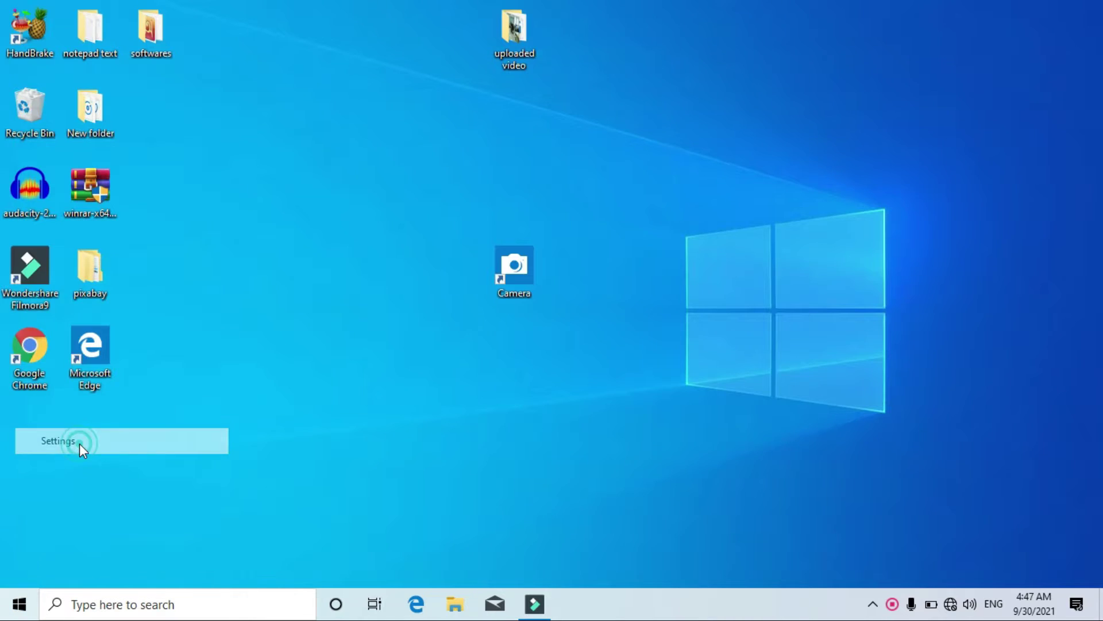
type("camer")
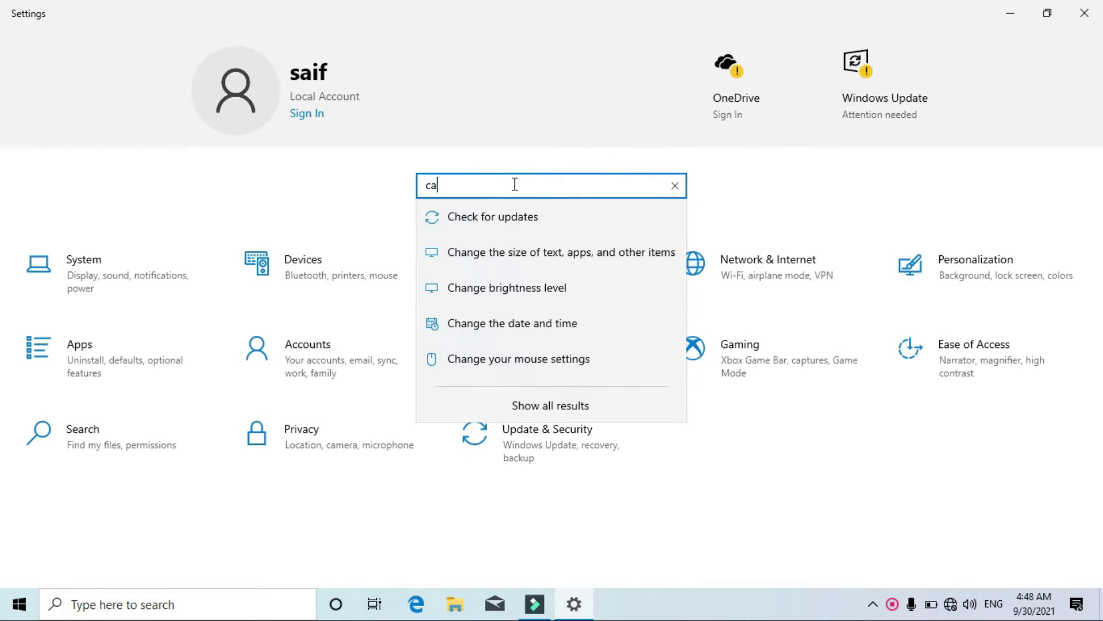
left_click(486, 218)
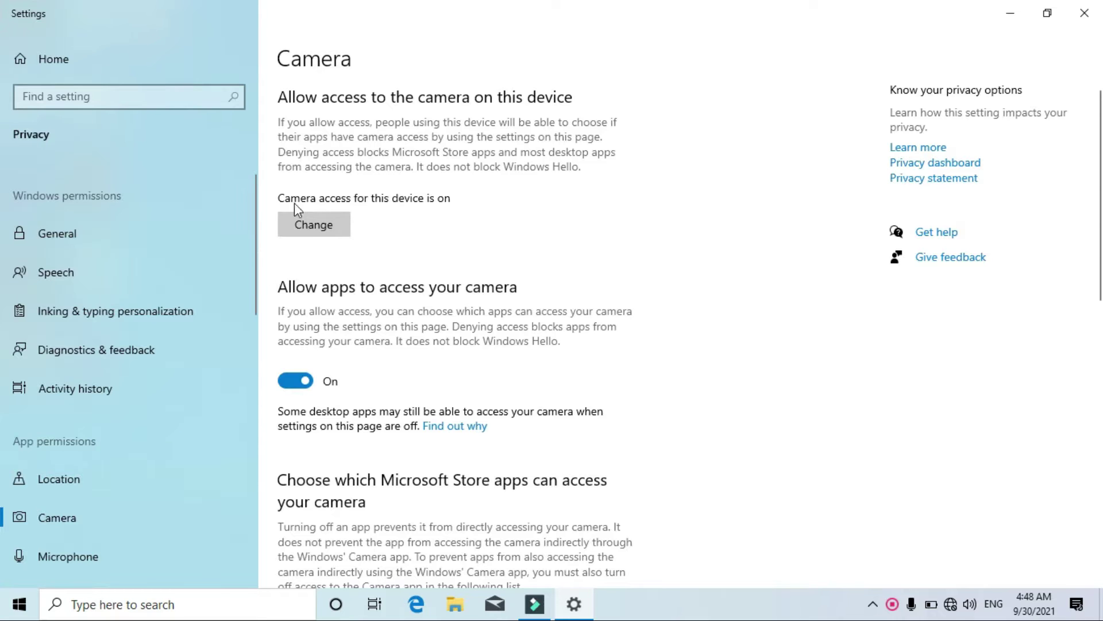
left_click(315, 228)
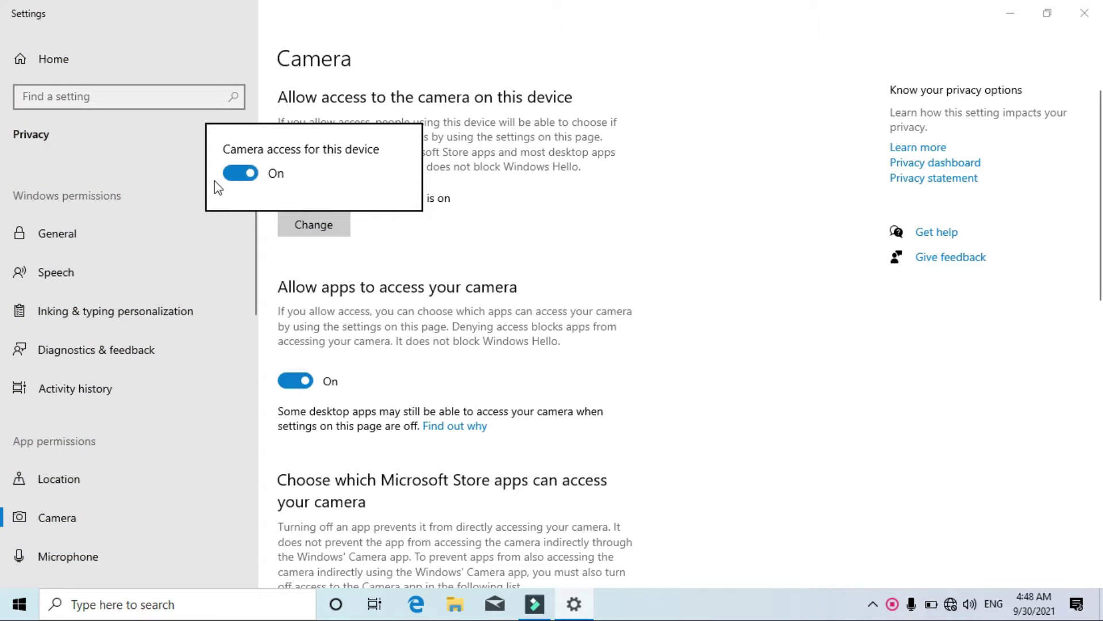
left_click(242, 174)
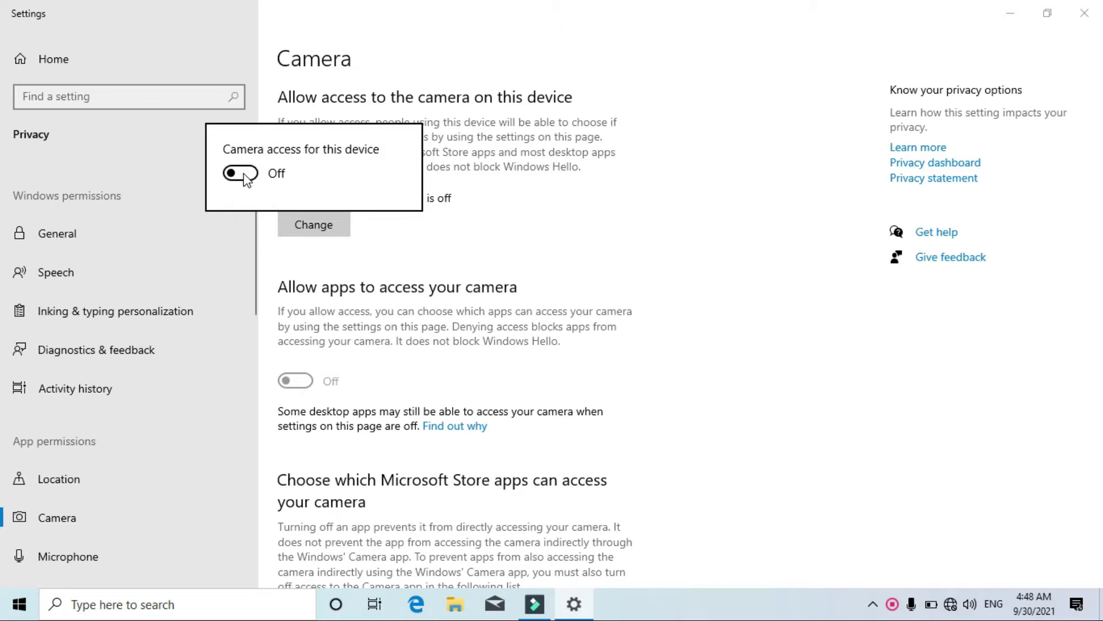
left_click(246, 174)
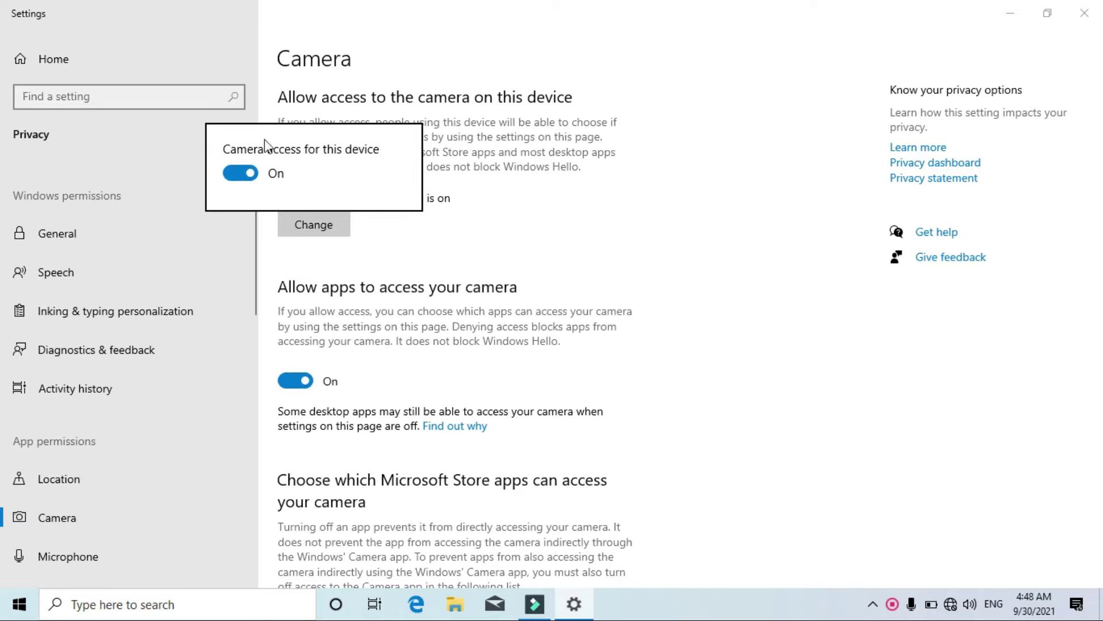
left_click(483, 235)
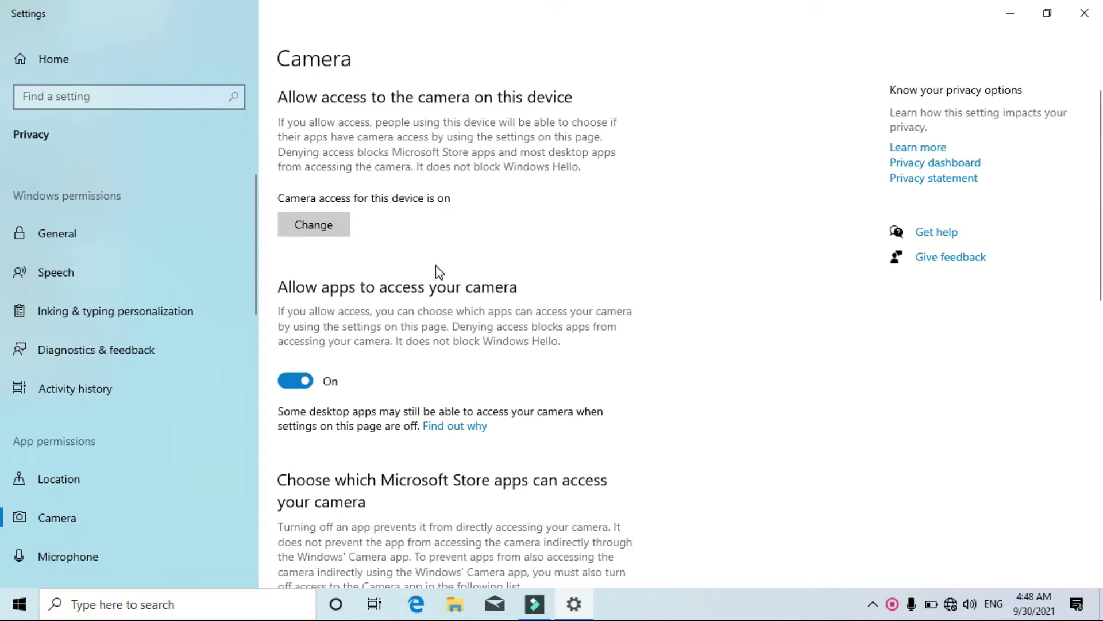
Step: Turn app access to the camera off and back on
scroll(425, 275, "down", 2)
left_click(296, 293)
left_click(302, 297)
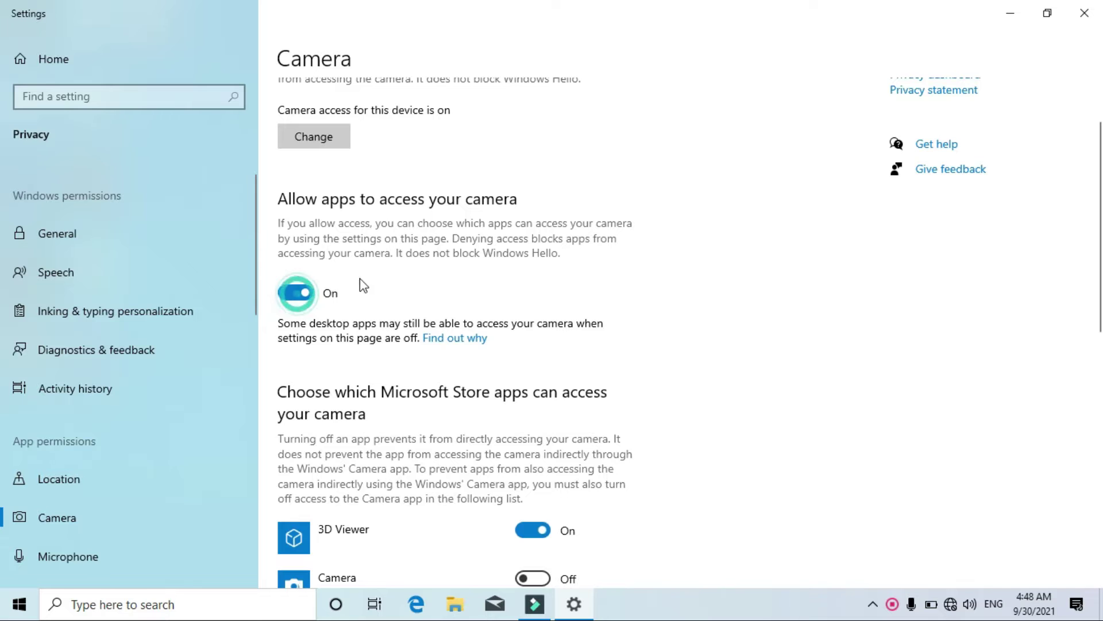
Step: Allow Camera, Photos, Skype and Xbox Game Bar to use the camera, disable 3D Viewer, and close Settings
scroll(414, 265, "down", 5)
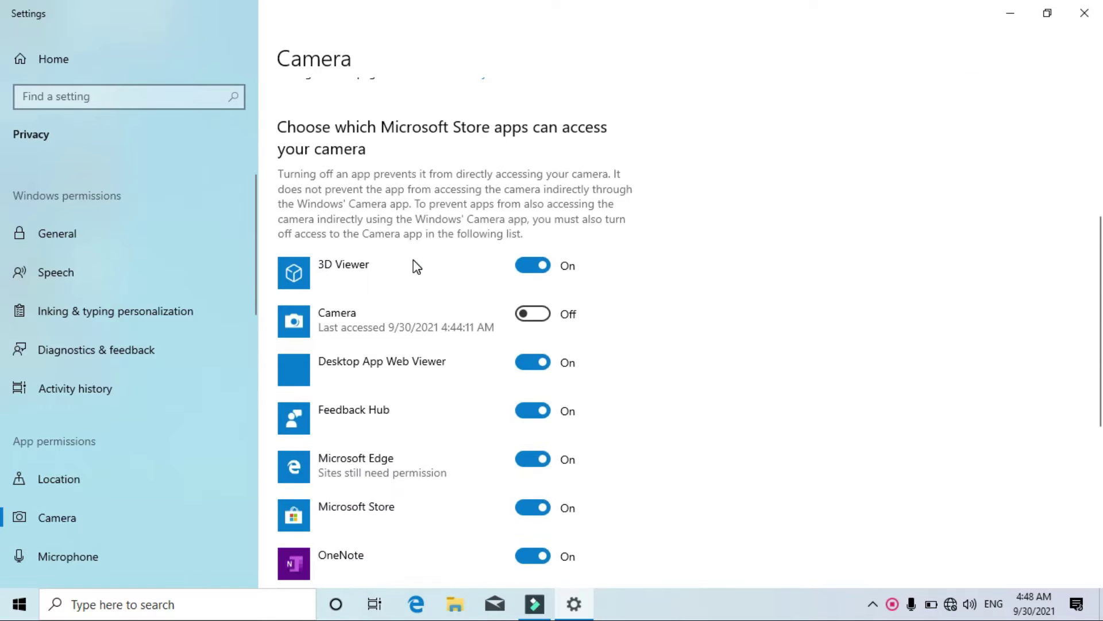
scroll(472, 265, "down", 2)
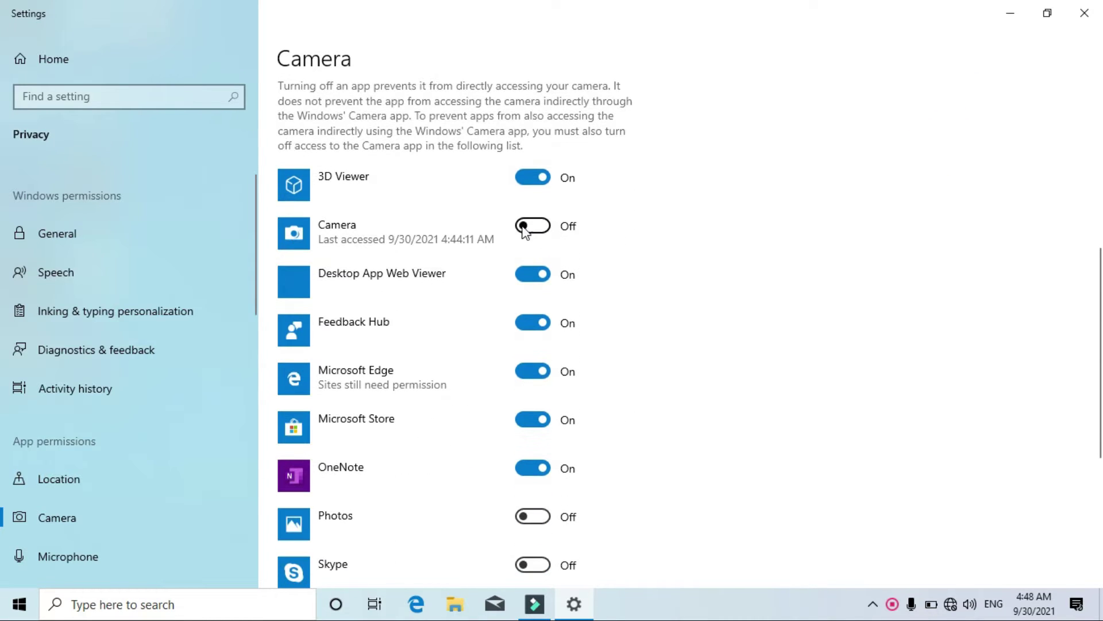
left_click(532, 177)
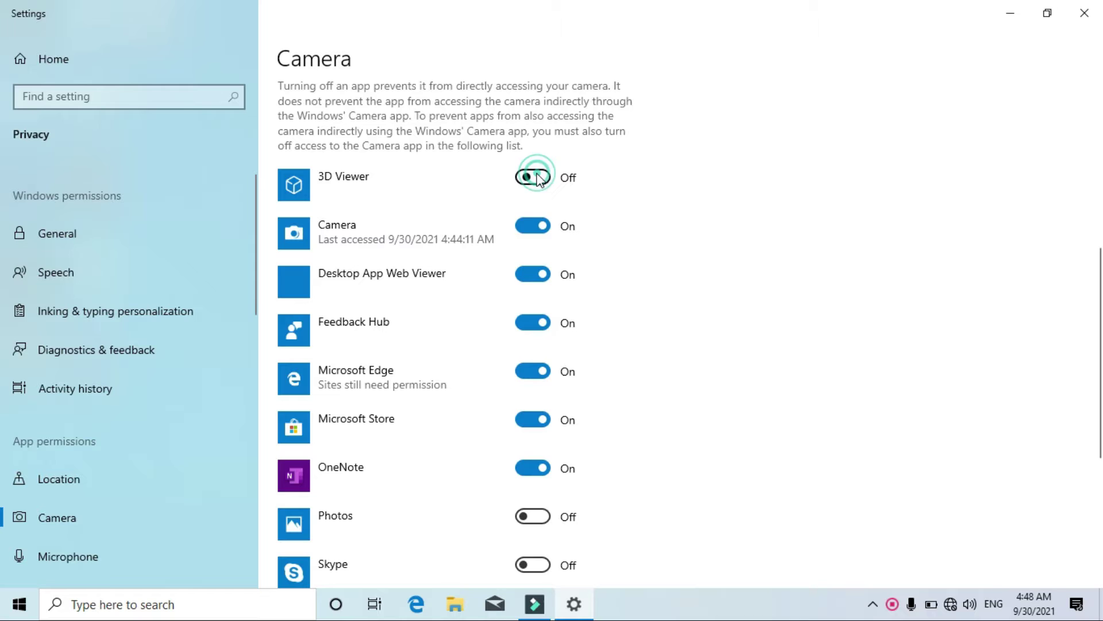
left_click(532, 226)
scroll(609, 283, "down", 3)
left_click(531, 340)
left_click(531, 388)
left_click(531, 436)
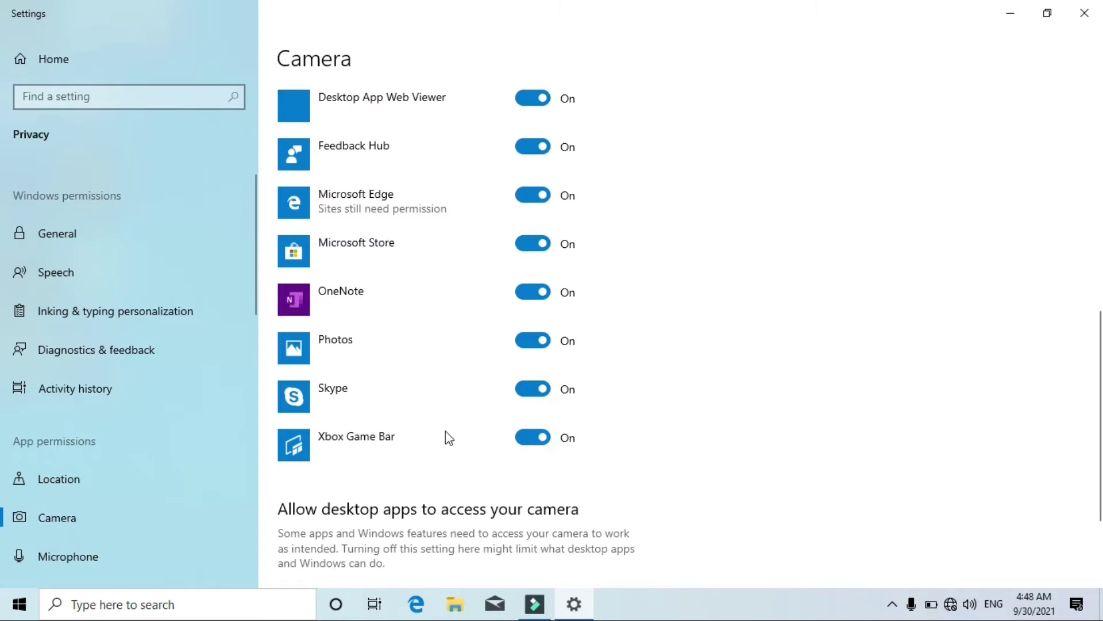
scroll(525, 446, "up", 2)
left_click(1074, 21)
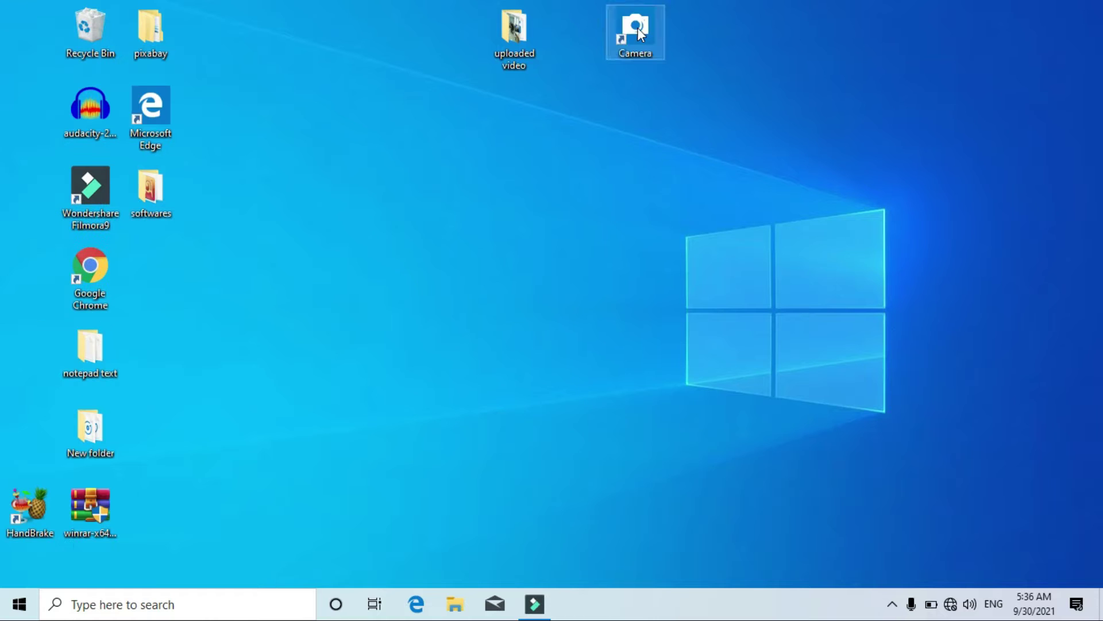
Step: Move the Camera shortcut toward the centre and search Start for 'devic' to find Device Manager
left_click_drag(639, 24, 579, 262)
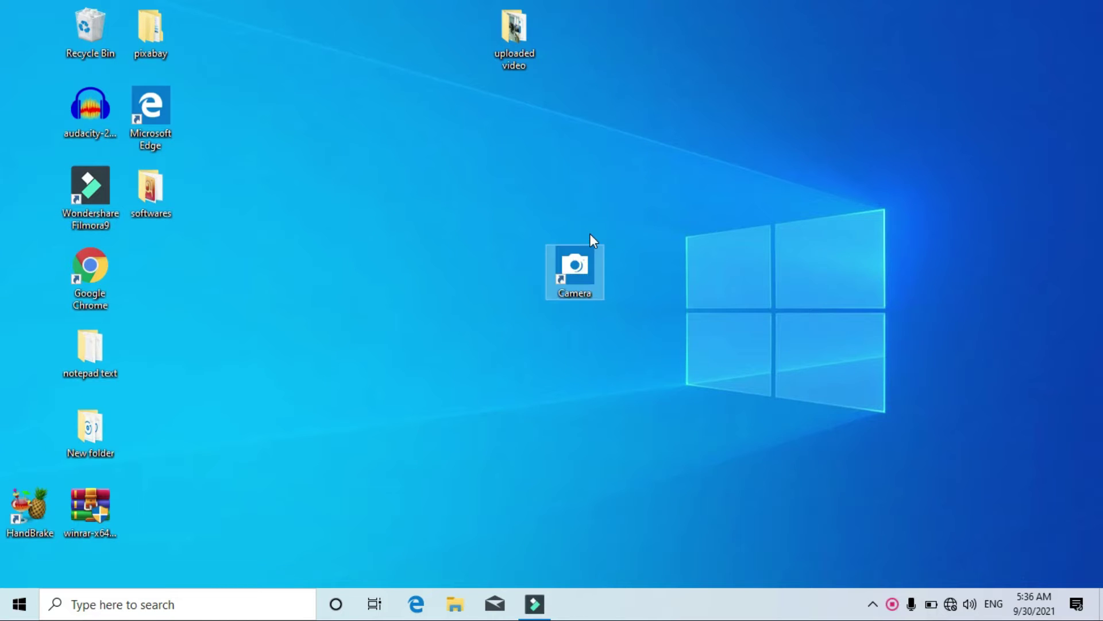
left_click(19, 608)
type("devi")
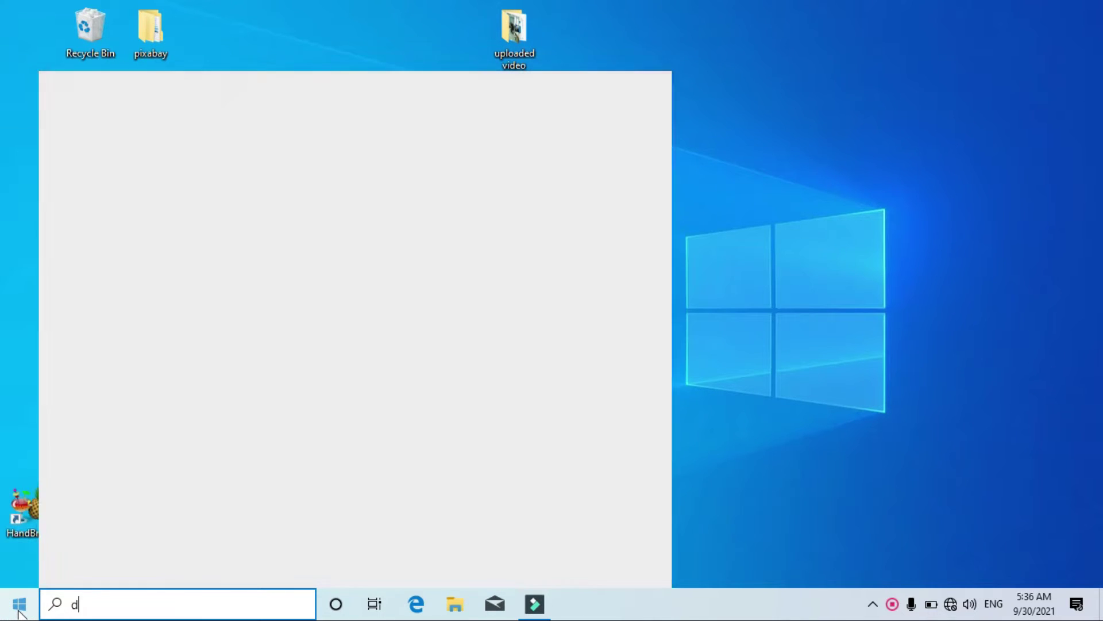
type("c")
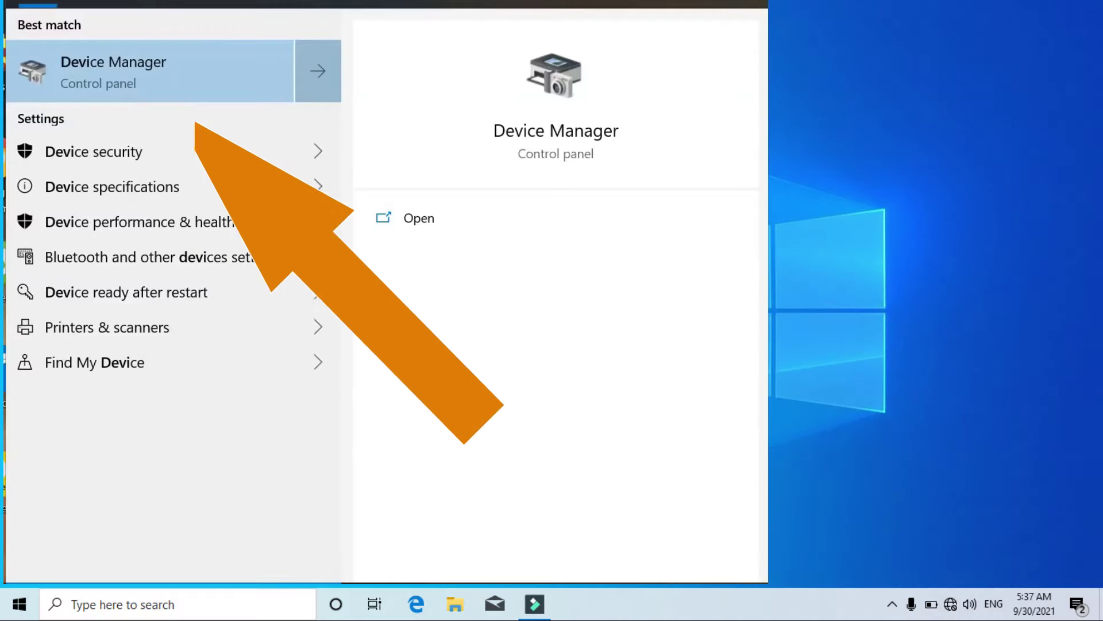
key("BackSpace")
key("BackSpace")
key("BackSpace")
key("BackSpace")
key("BackSpace")
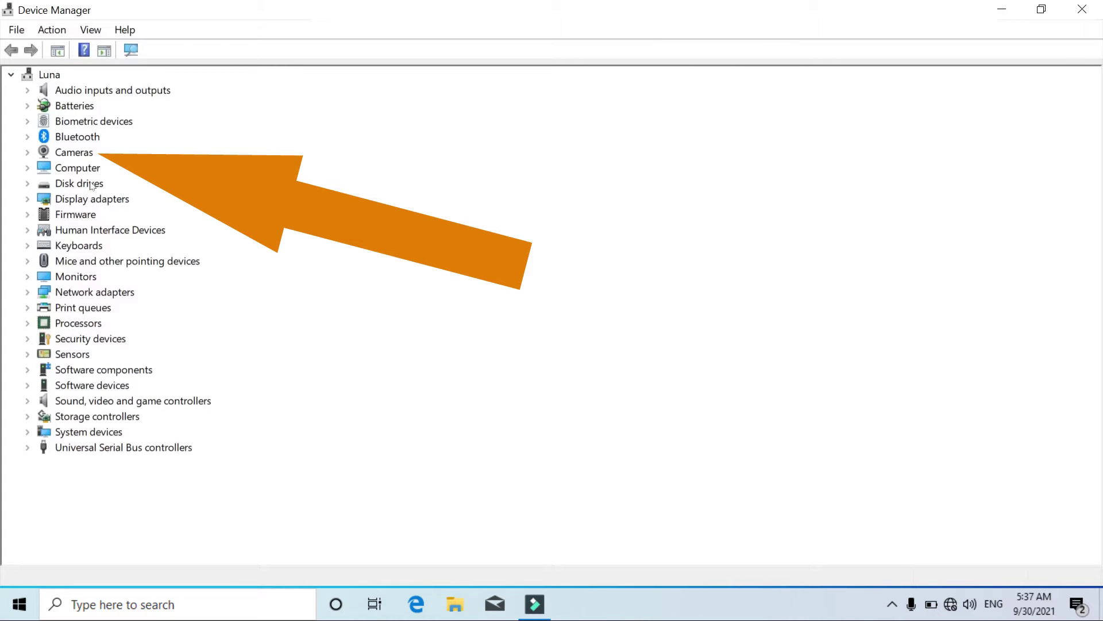
Step: Expand Cameras and choose Uninstall device for Integrated Camera
double_click(75, 153)
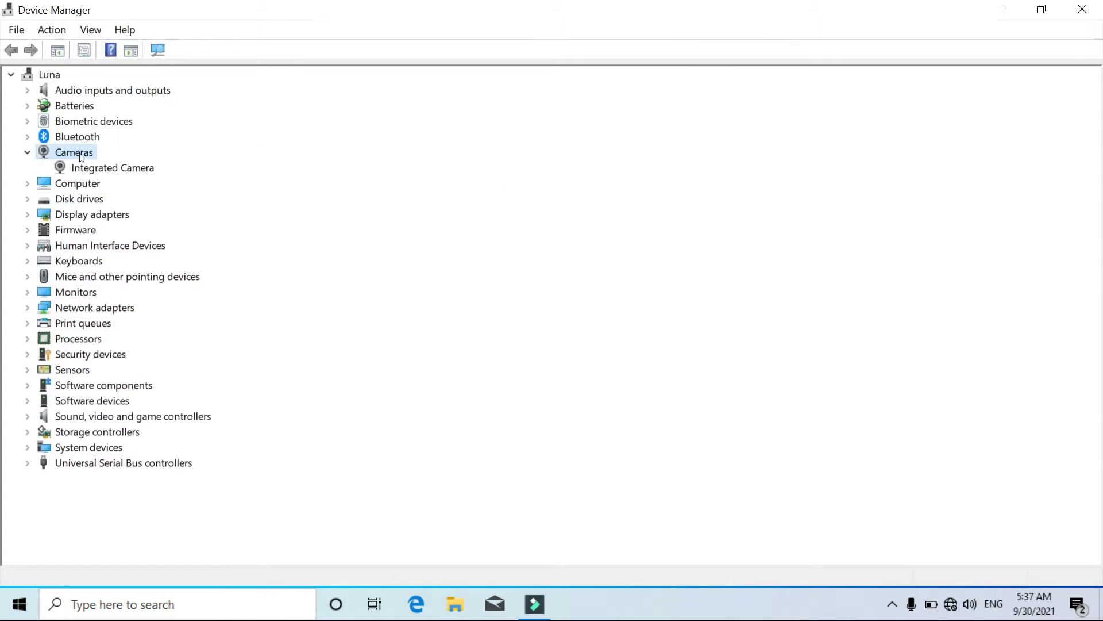
left_click(95, 167)
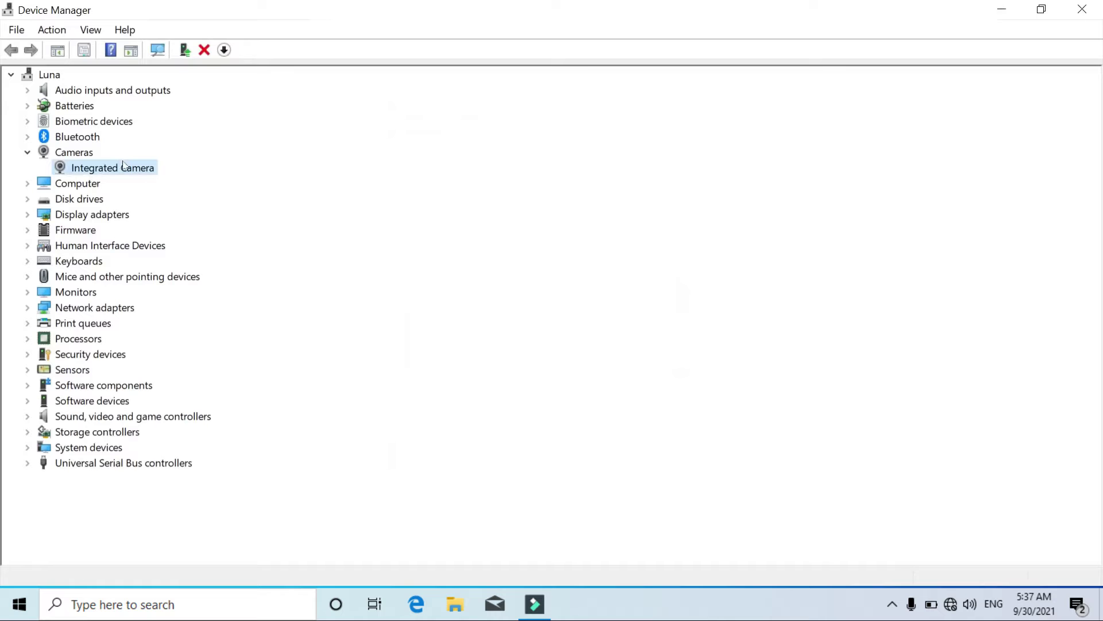
right_click(128, 172)
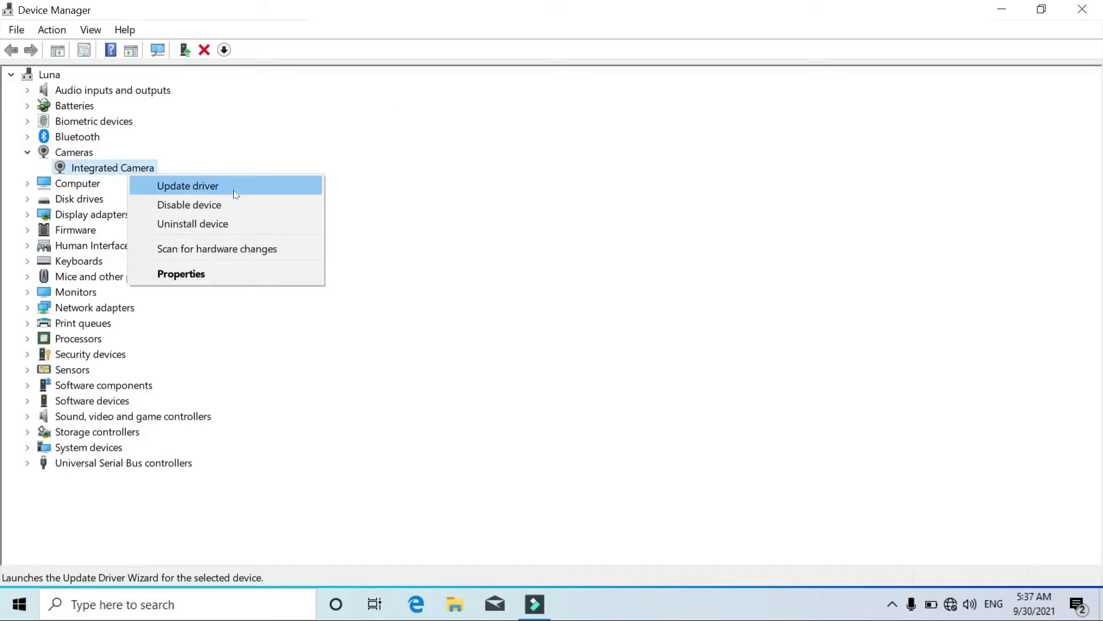
left_click(242, 222)
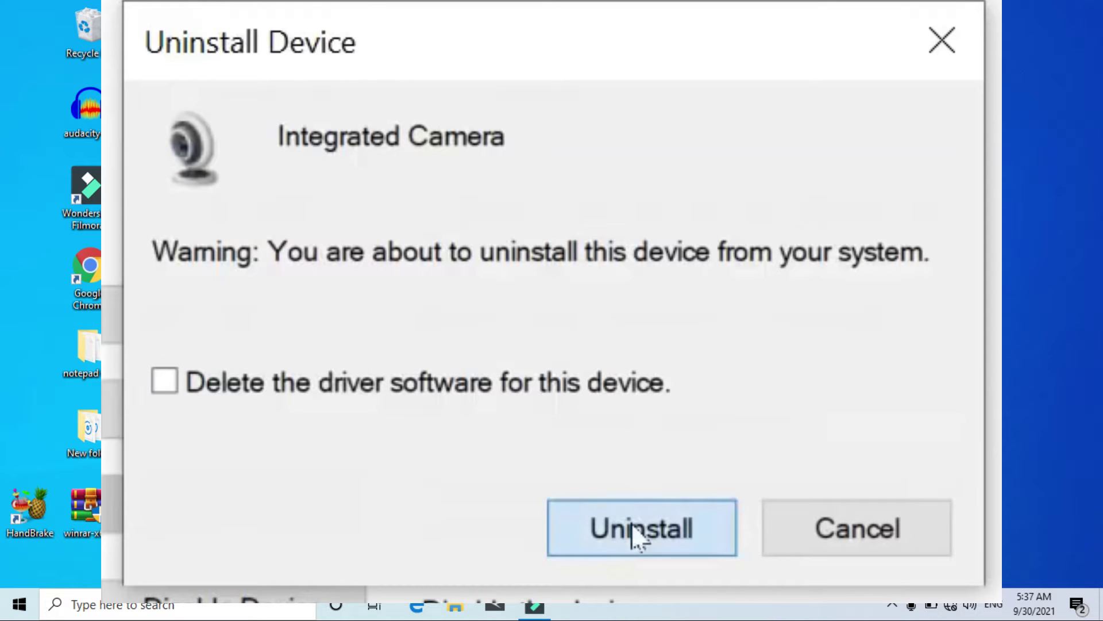
Step: Confirm uninstalling Integrated Camera, scan for hardware changes, and expand the redetected Cameras category
left_click(638, 537)
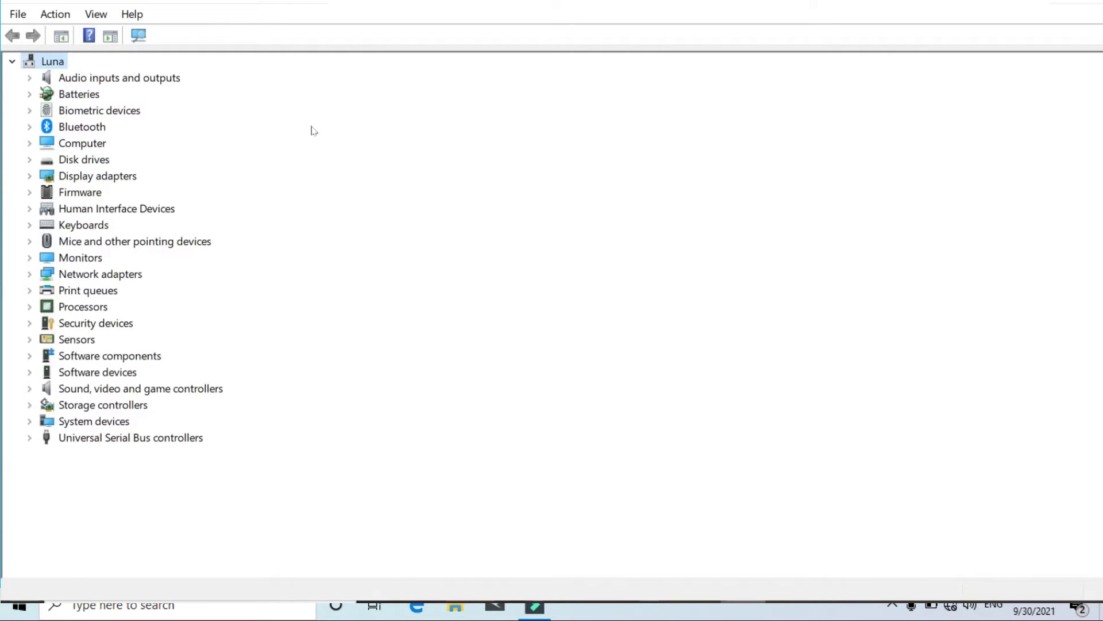
left_click(49, 15)
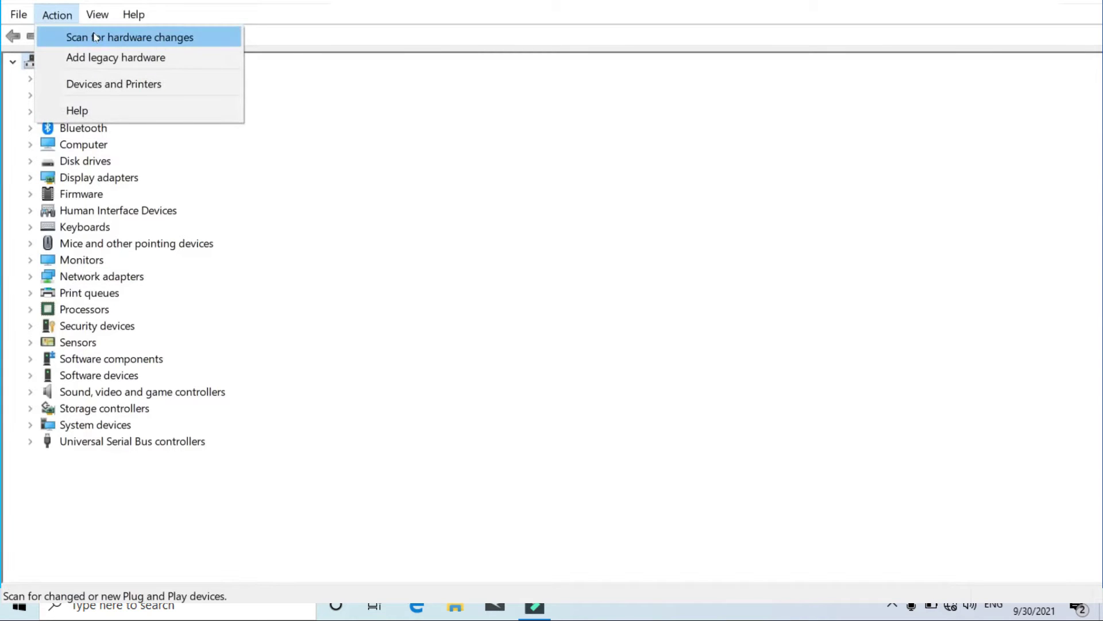
left_click(172, 40)
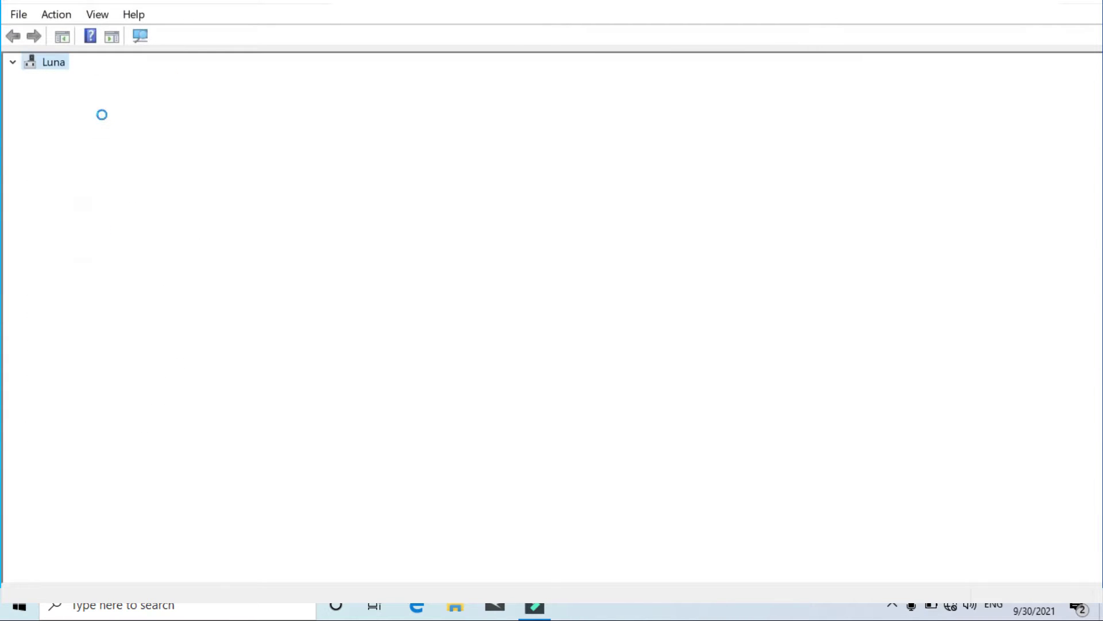
double_click(81, 144)
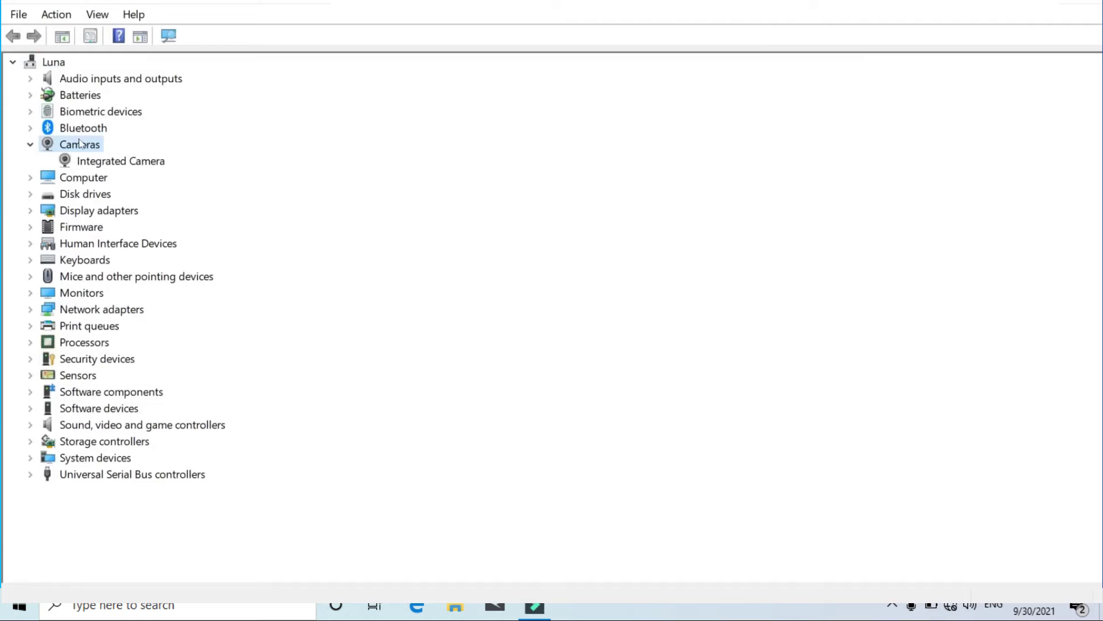
Step: Launch the Camera app from a Start search for 'camera'
key("super")
type("camera")
key("Return")
Step: Update the Integrated Camera driver by letting Windows search automatically for driver software
right_click(127, 162)
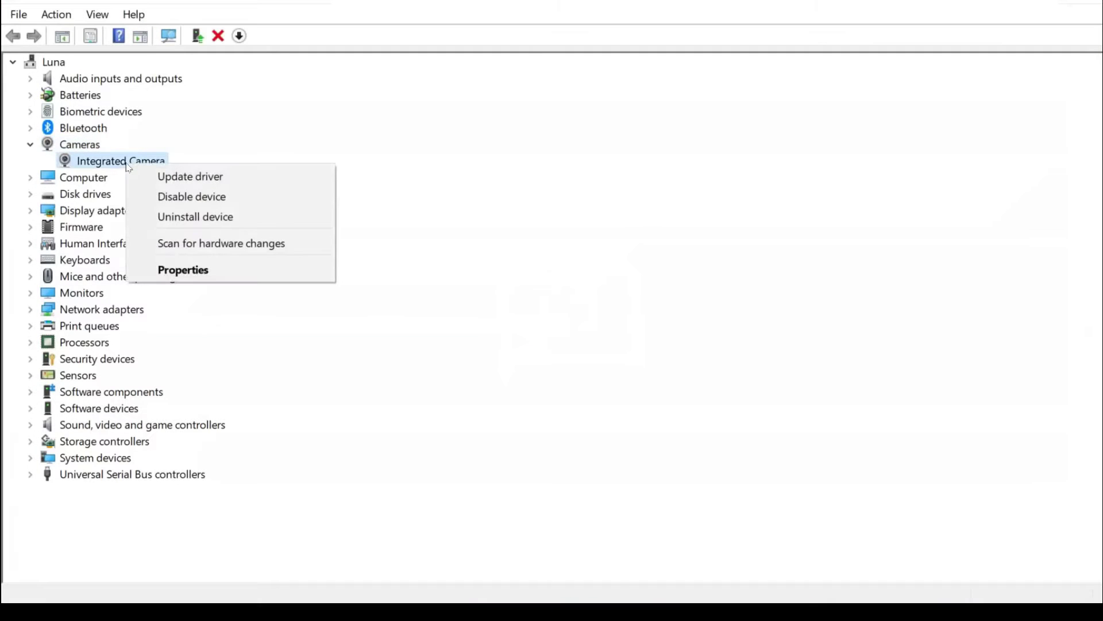
left_click(162, 175)
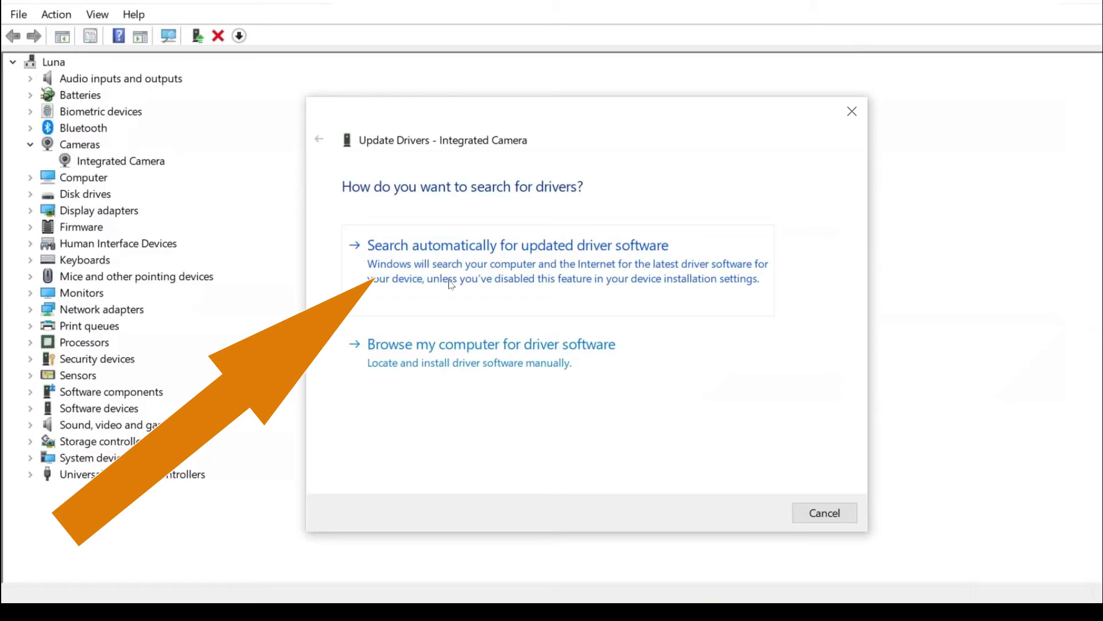
left_click(452, 285)
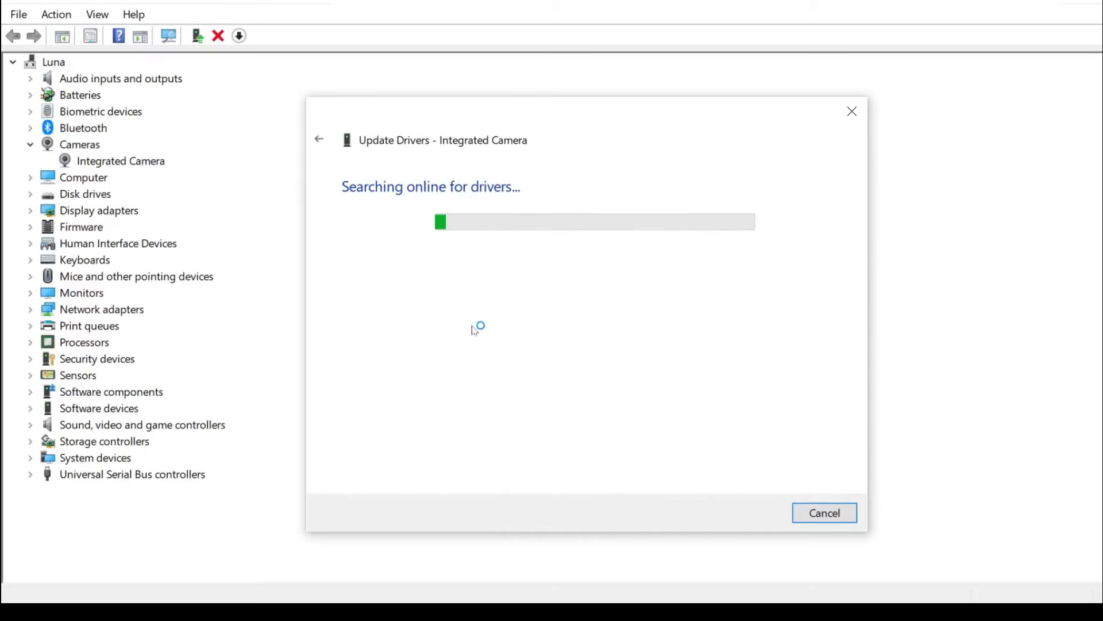
left_click_drag(635, 29, 578, 279)
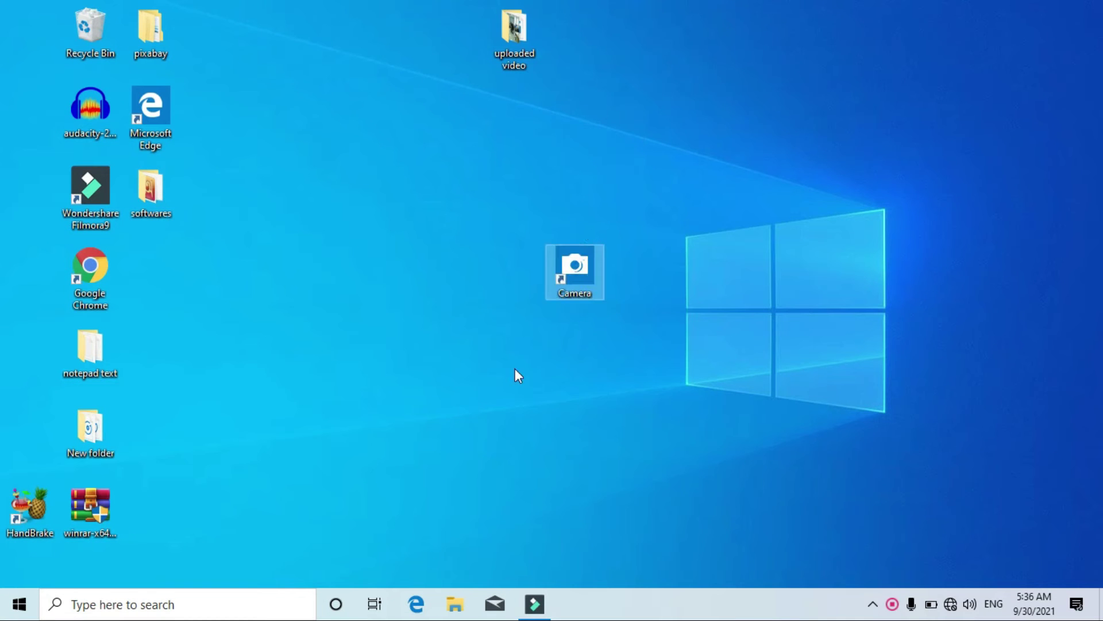
left_click(19, 610)
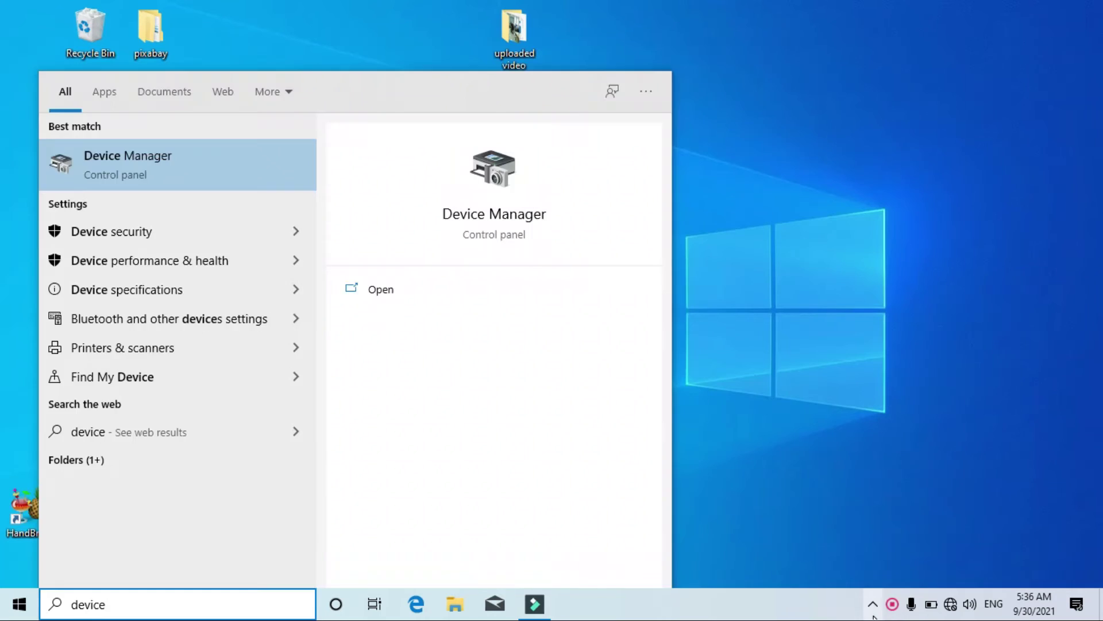
left_click(892, 604)
right_click(876, 571)
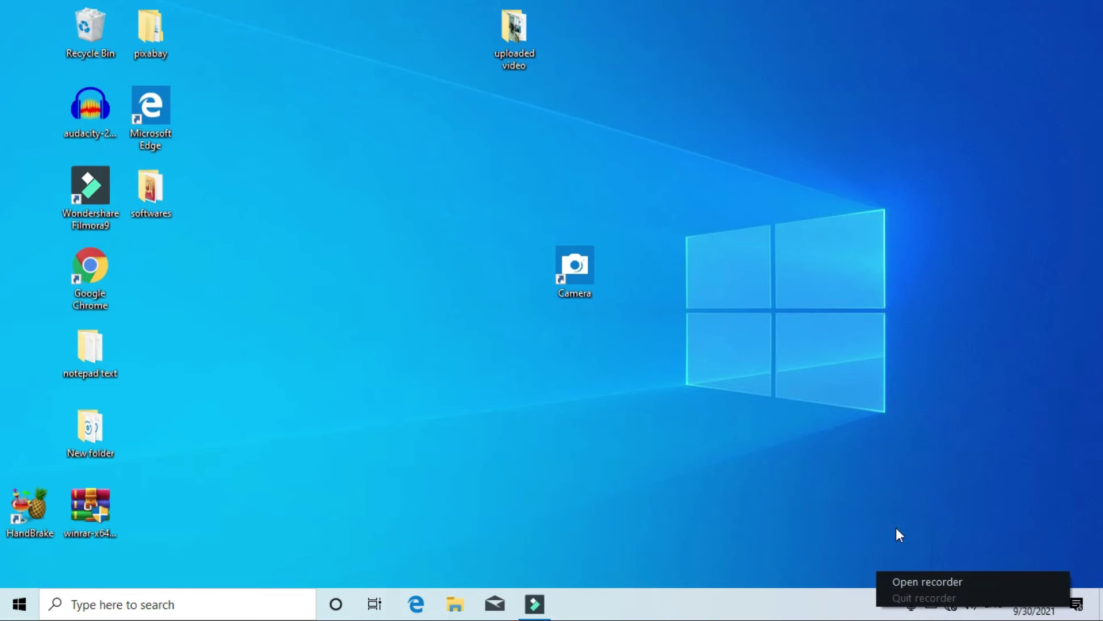
left_click(918, 581)
left_click(830, 571)
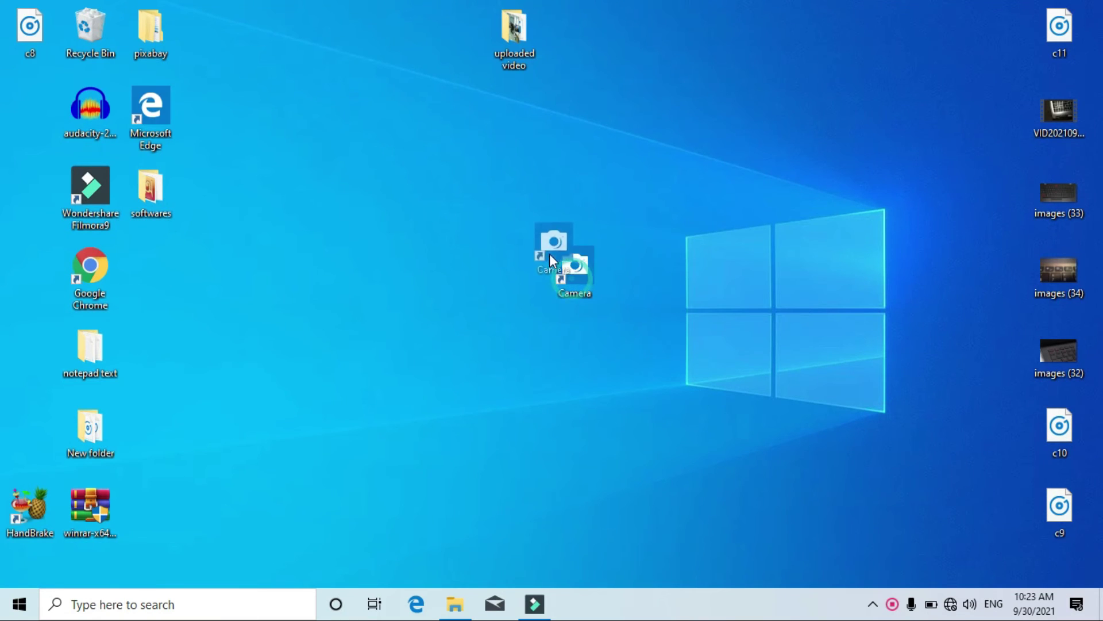
Step: Launch Camera from its shortcut, confirm the live webcam feed, and stop the test recording
left_click_drag(549, 254, 506, 257)
double_click(521, 269)
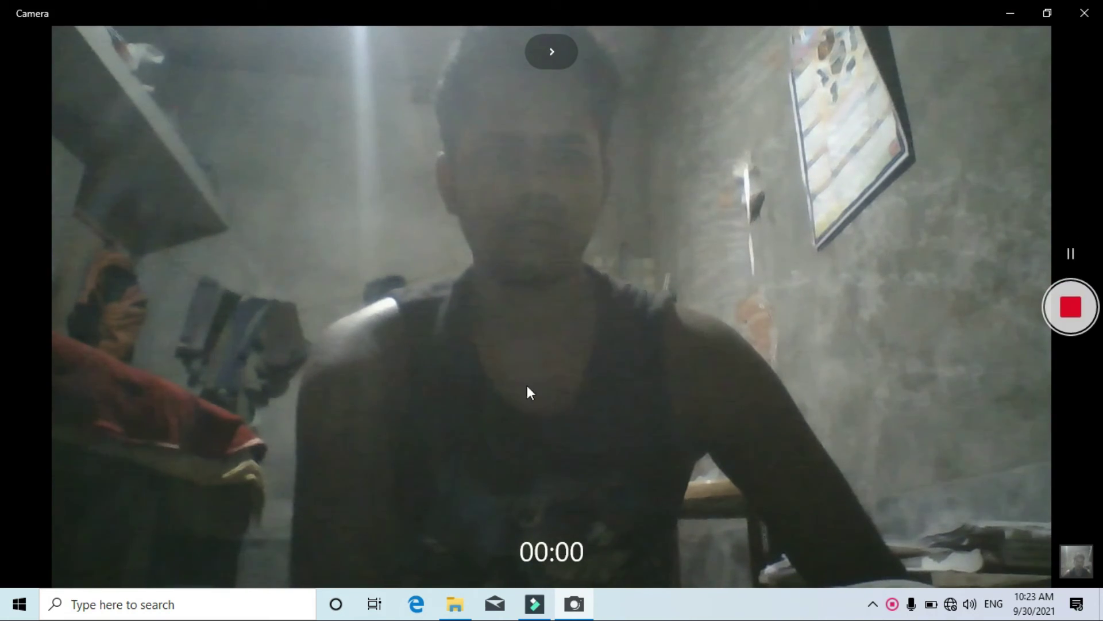
left_click(1071, 307)
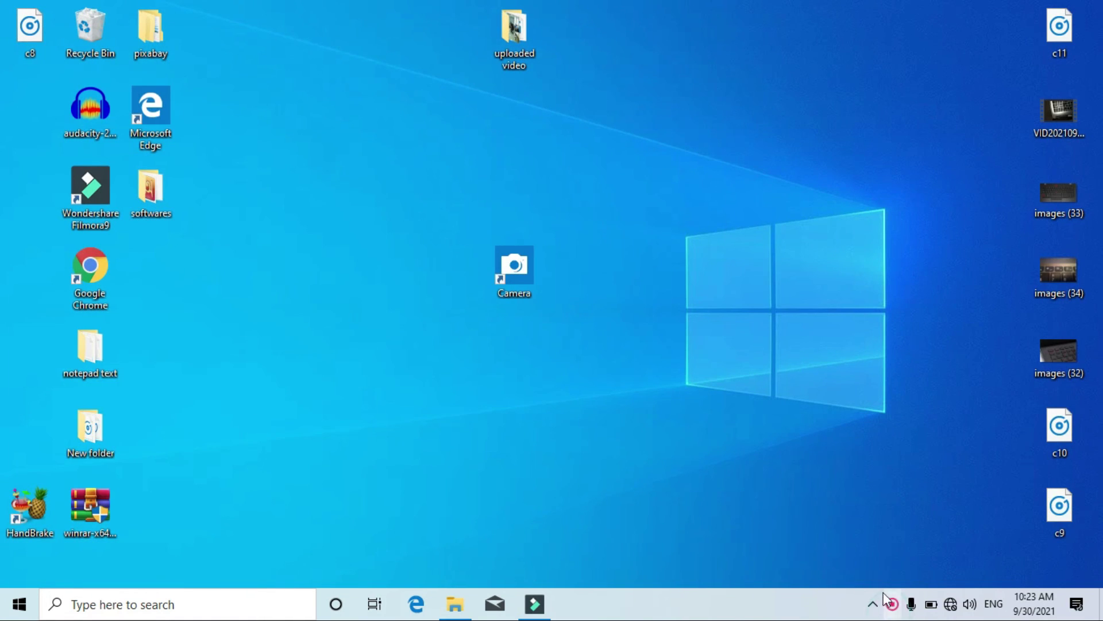
left_click(913, 603)
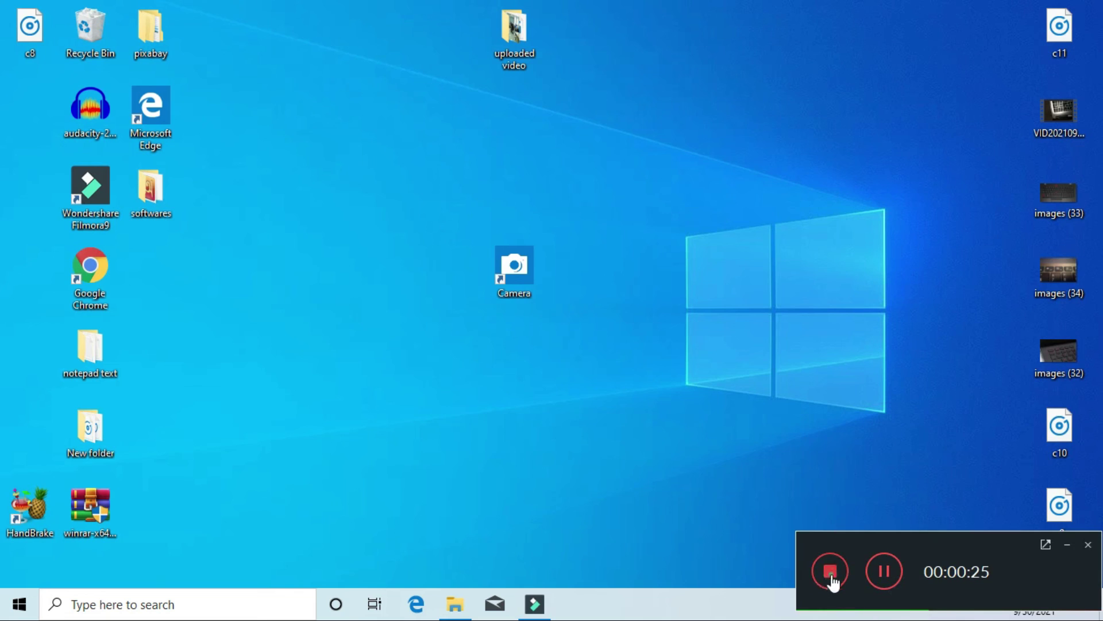
left_click(831, 572)
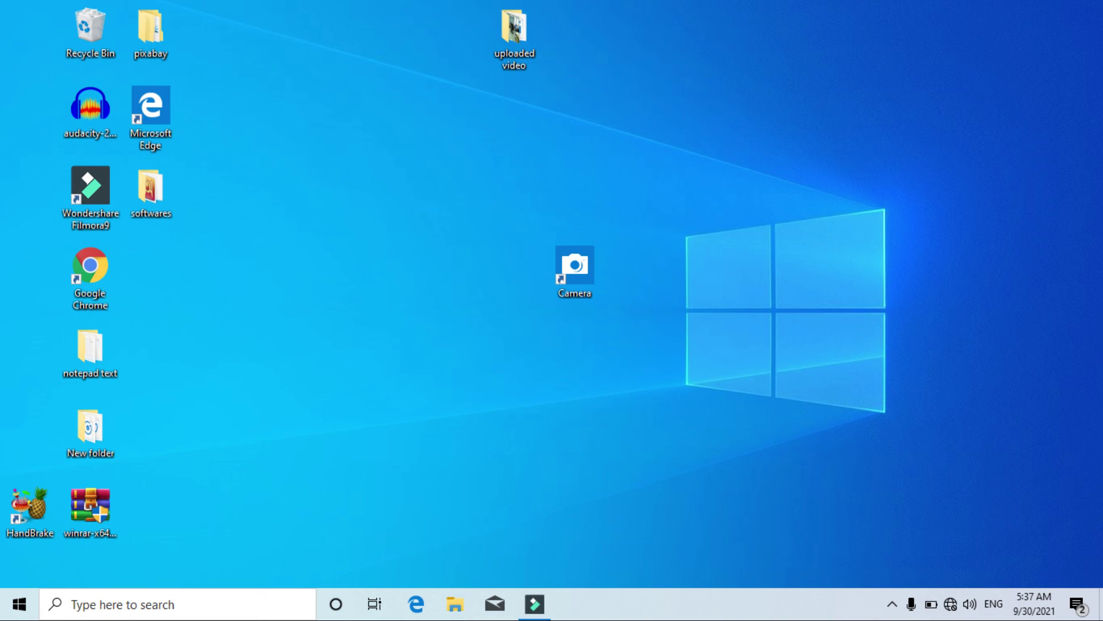